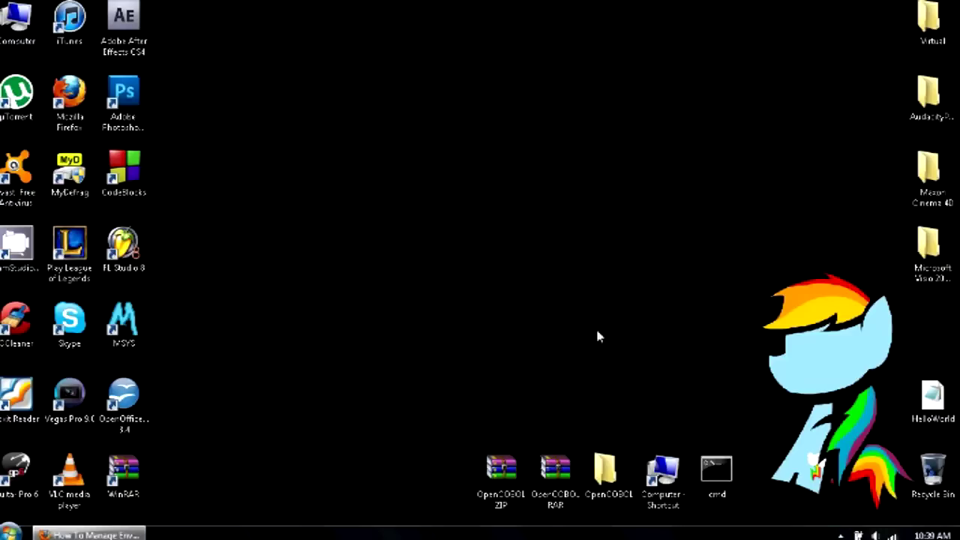
- Look through the documentation and samples subfolders of the OpenCOBOL folder on the desktop, and close its window
left_click(604, 469)
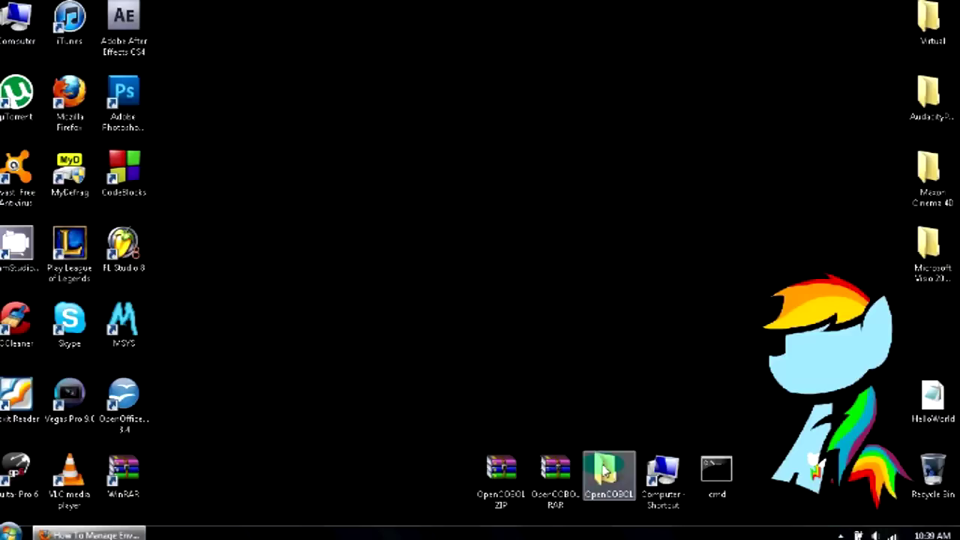
double_click(604, 469)
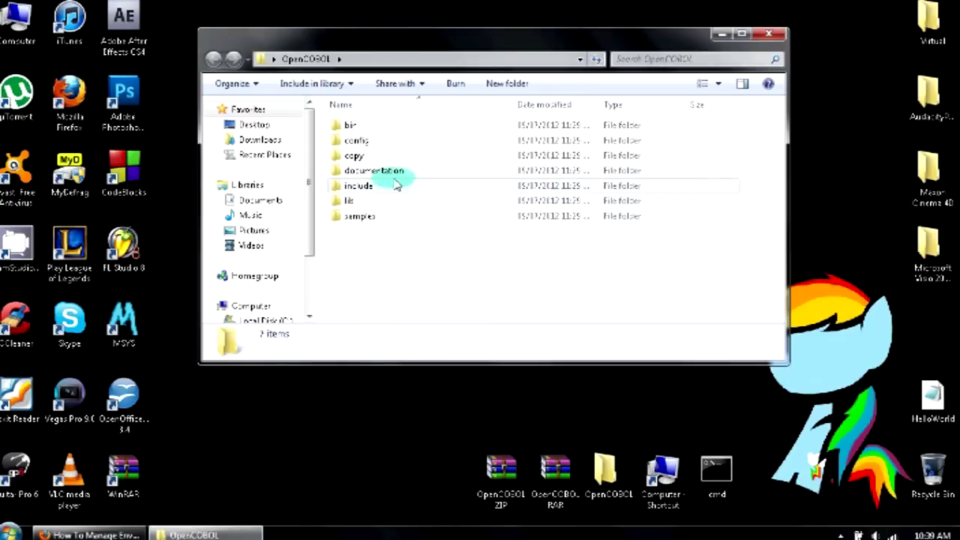
double_click(386, 172)
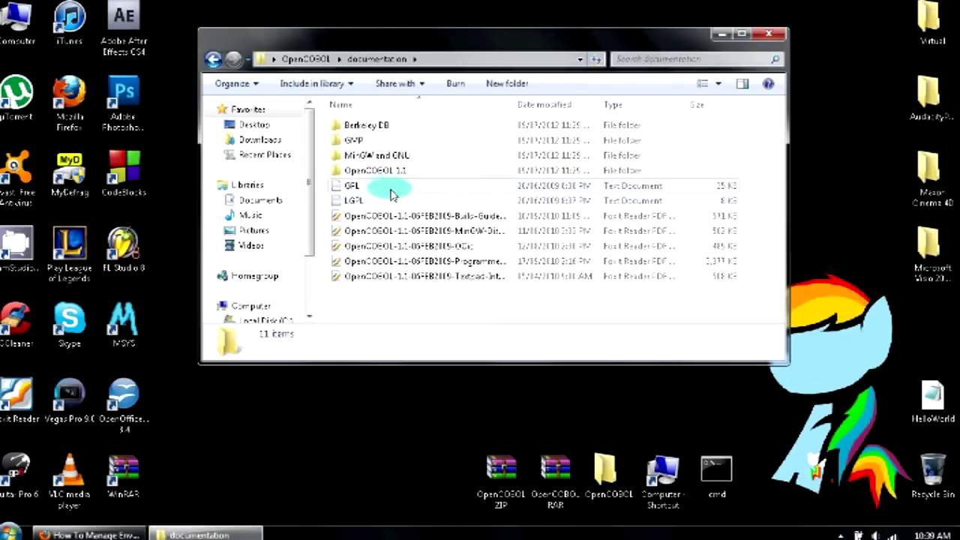
left_click(213, 59)
double_click(404, 222)
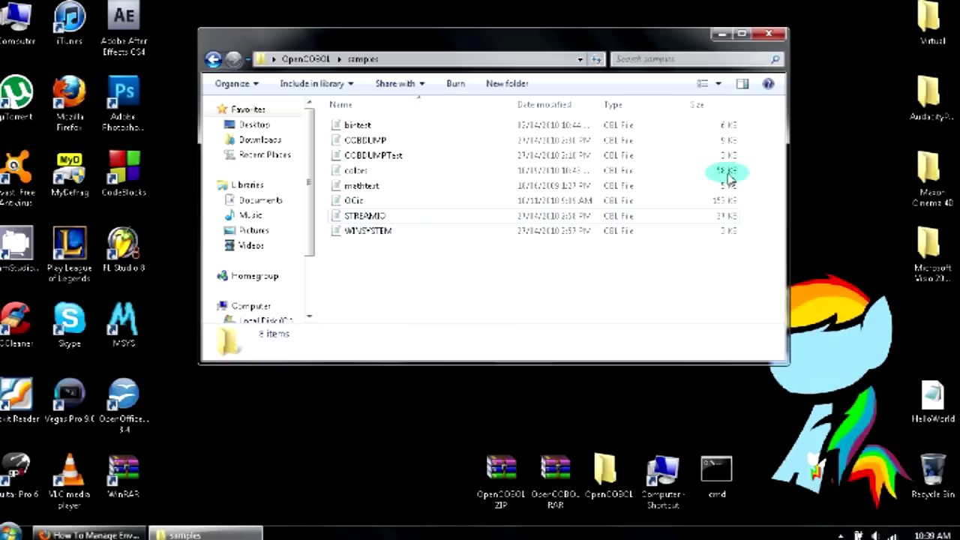
left_click(770, 35)
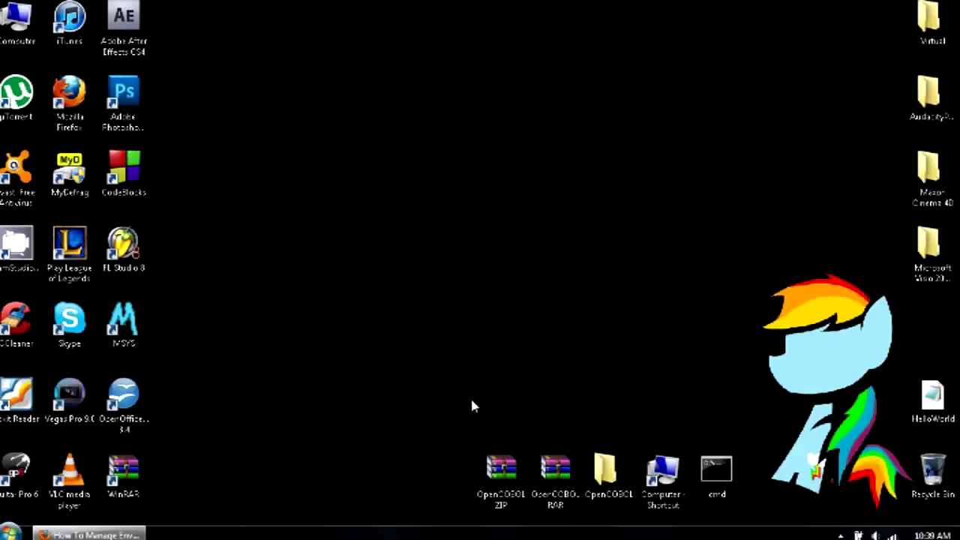
- Check the extraction options for the OpenCOBOL ZIP and OpenCOBOL RAR archives, and briefly view the OpenCOBOL folder on the desktop
right_click(513, 469)
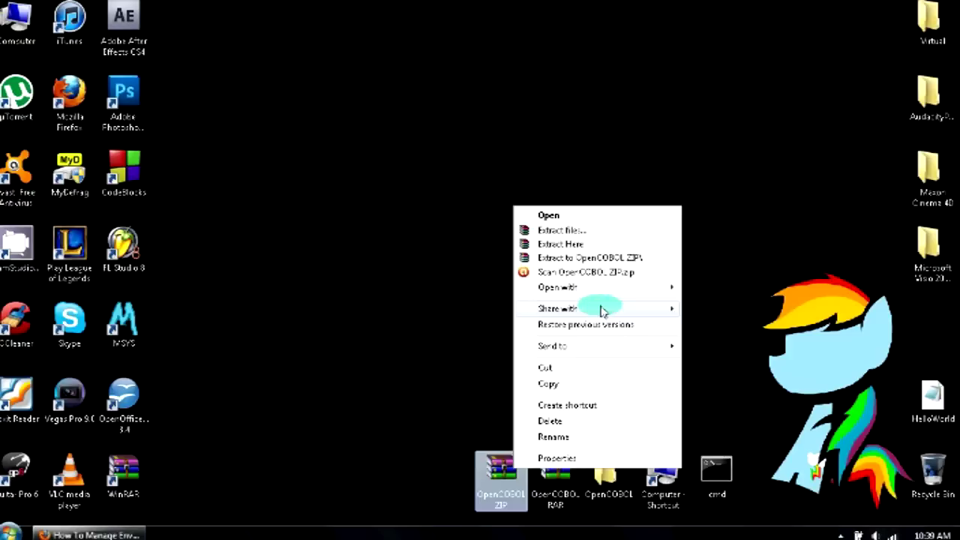
left_click(422, 402)
right_click(564, 461)
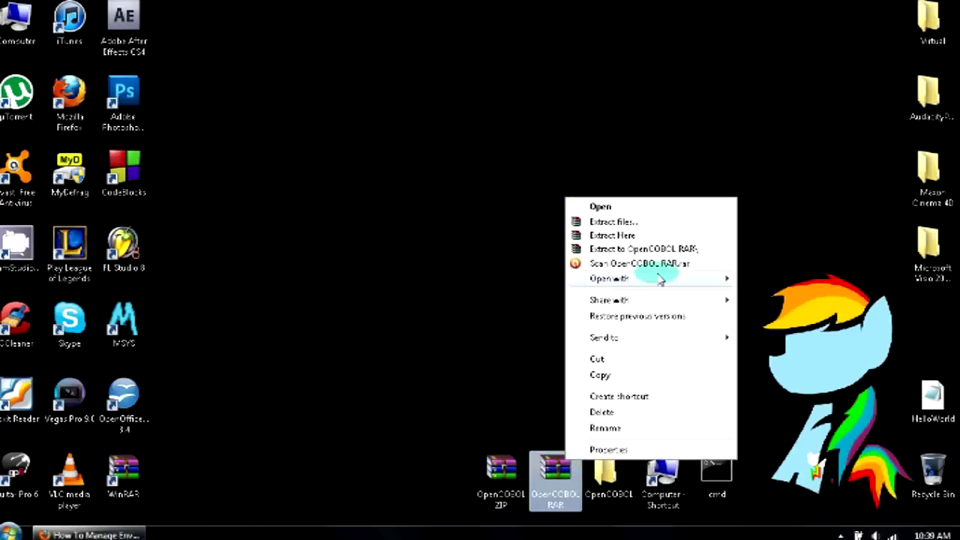
left_click(466, 364)
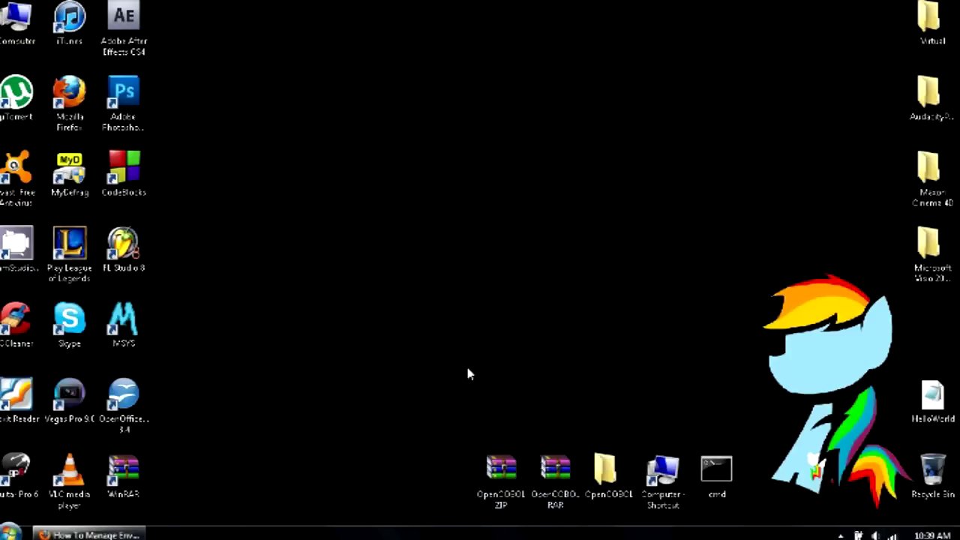
double_click(609, 474)
left_click(778, 39)
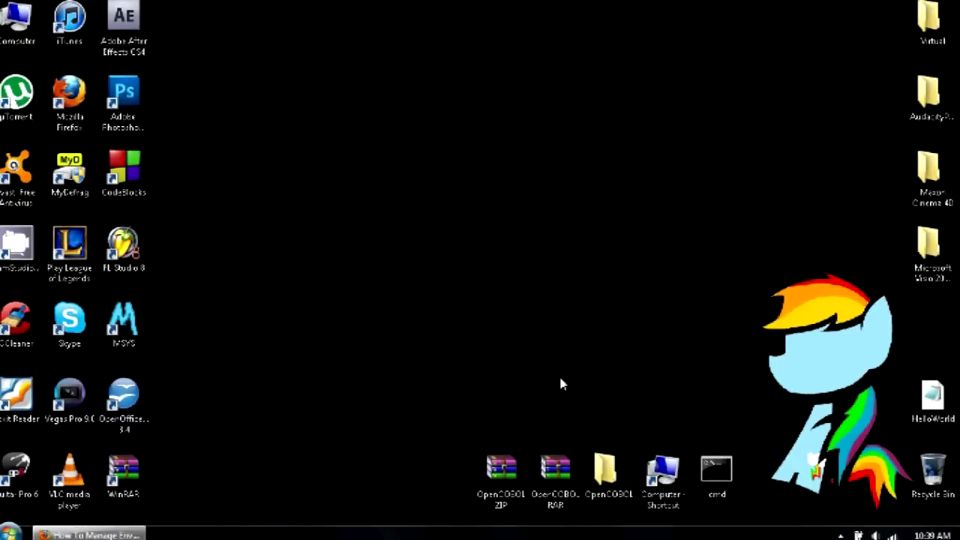
- Browse to the root of Local Disk (C:) to check where the OpenCOBOL folder belongs, and close the window
left_click(607, 468)
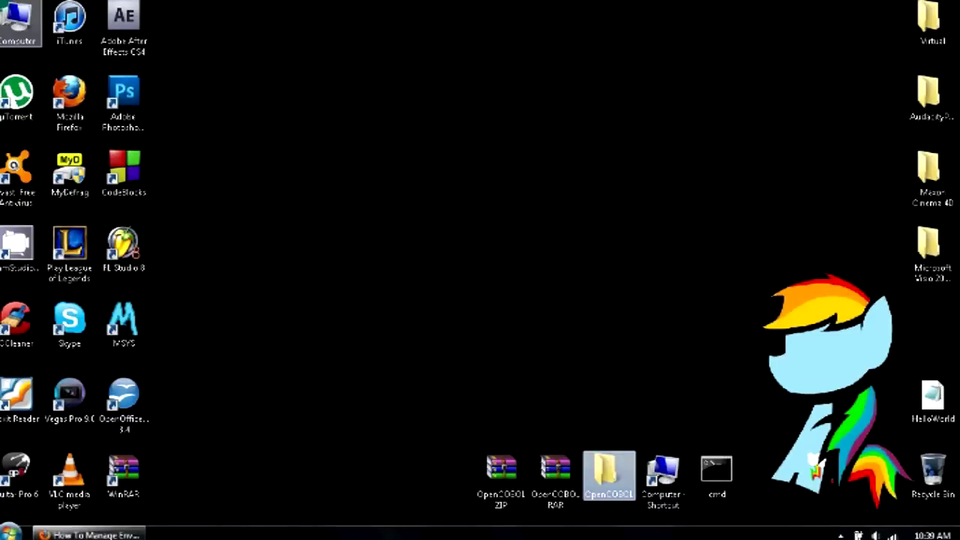
double_click(11, 18)
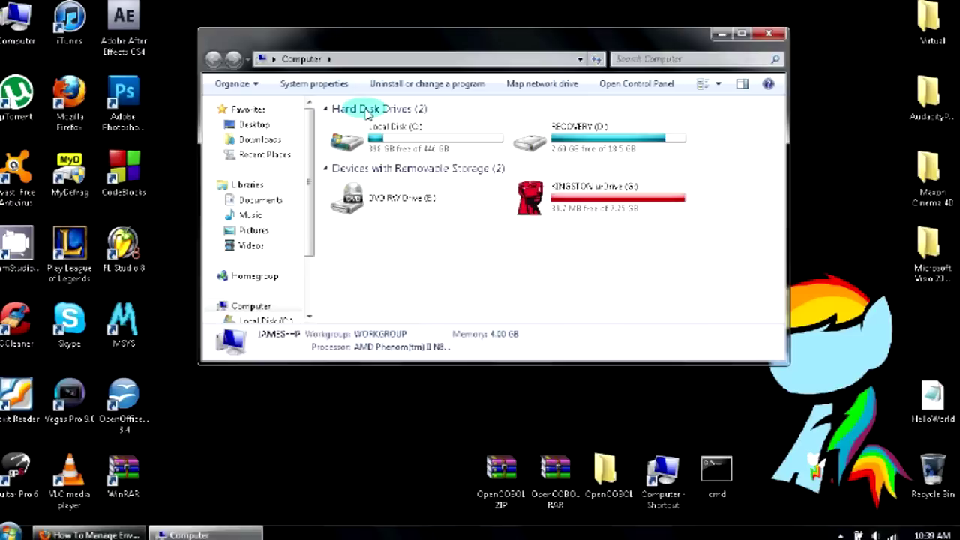
double_click(371, 139)
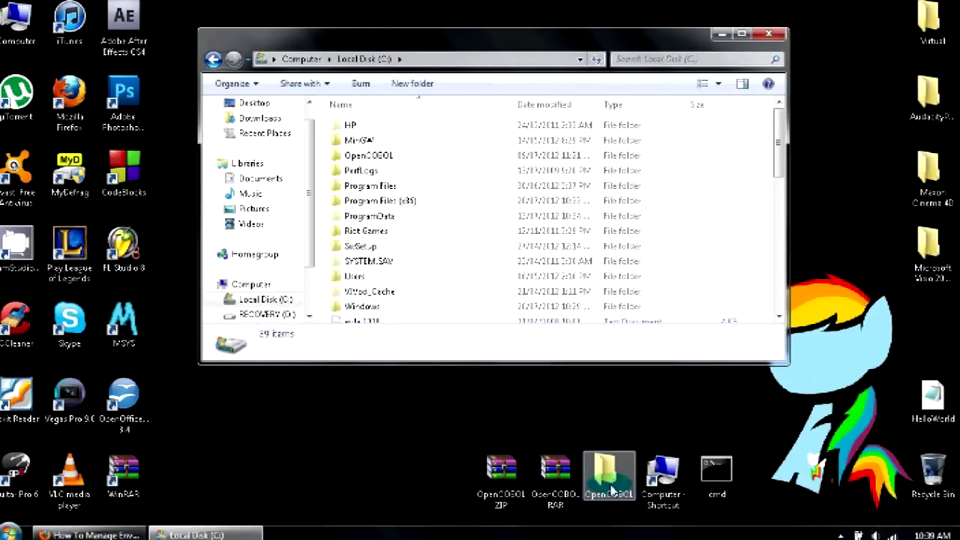
mouse_move(610, 489)
left_mouse_down()
mouse_move(617, 398)
mouse_move(582, 229)
mouse_move(610, 480)
left_mouse_up()
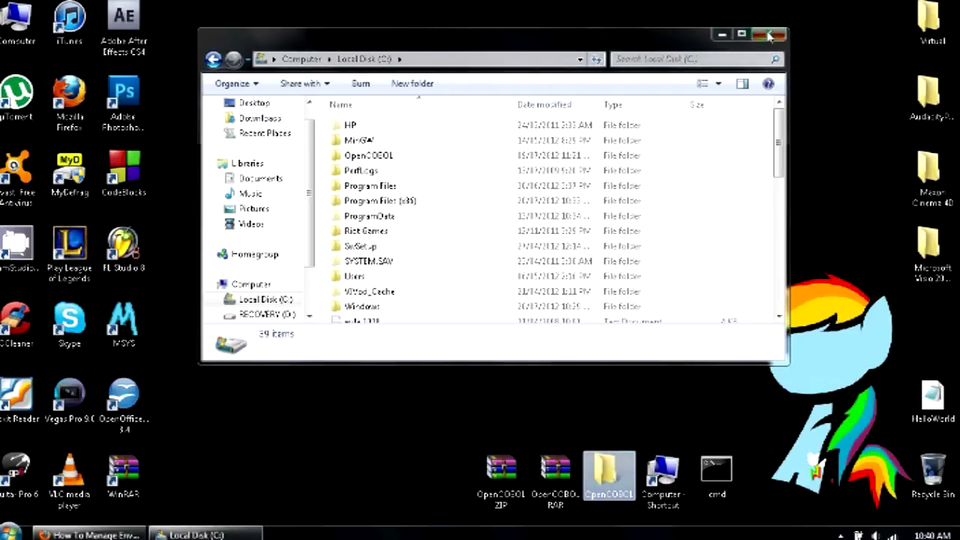
left_click(768, 36)
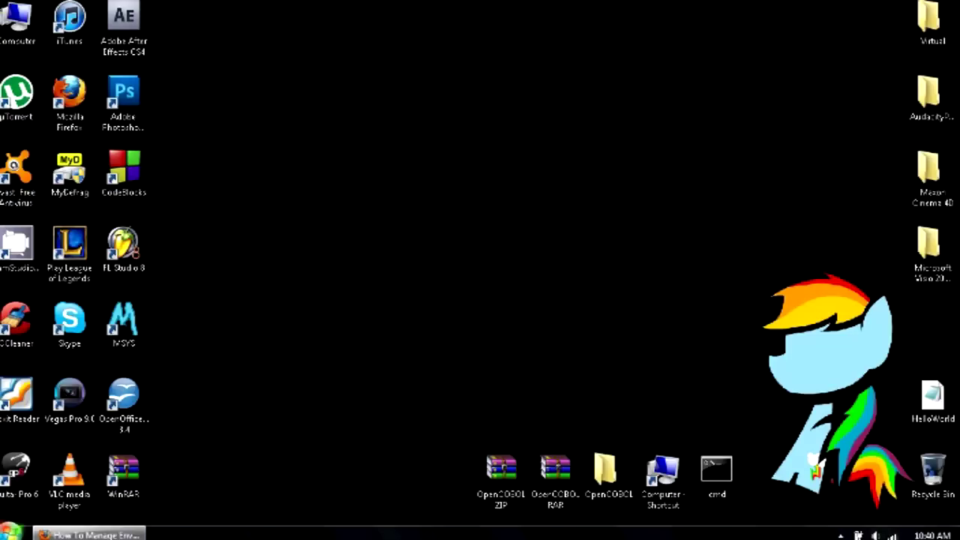
- Open the computer's Environment Variables from the advanced system settings and review the list of user variables
double_click(16, 21)
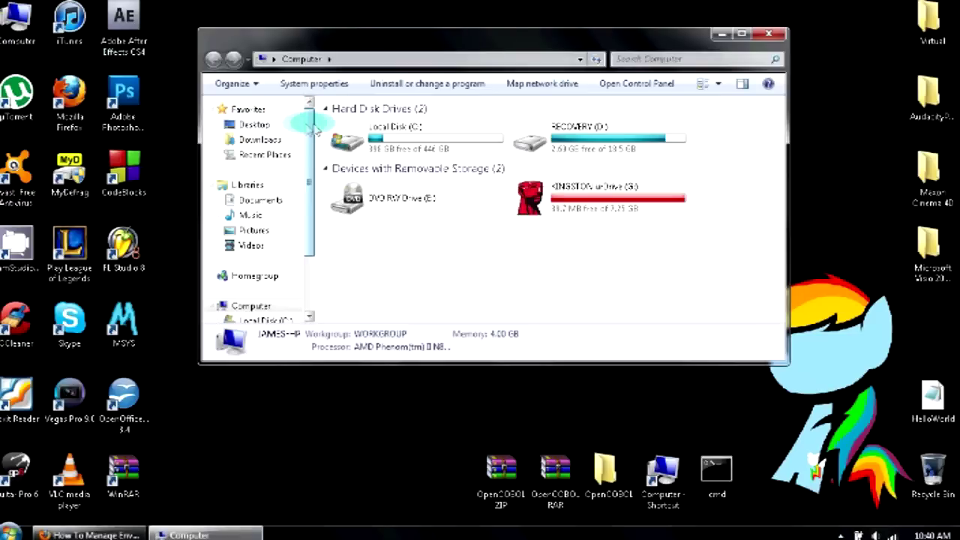
left_click(319, 86)
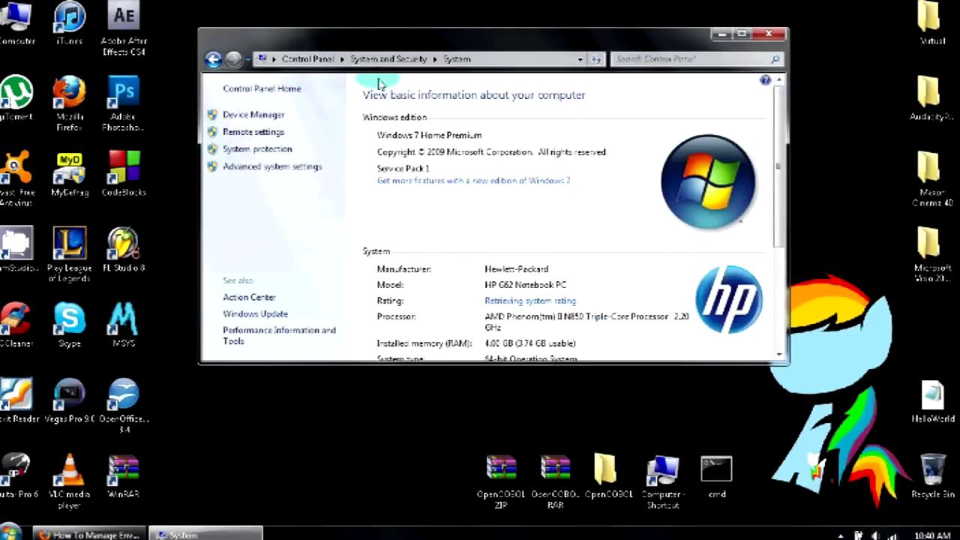
left_click(305, 168)
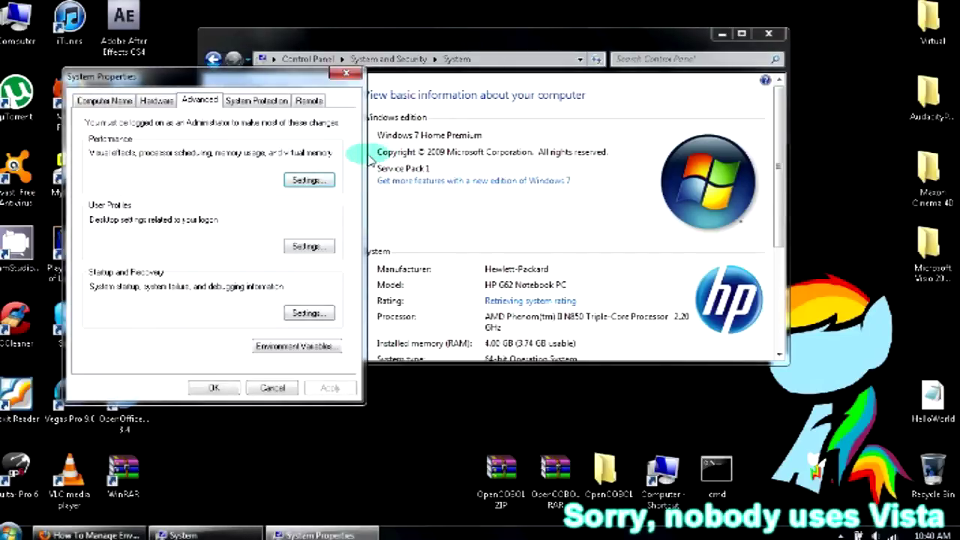
left_click(191, 98)
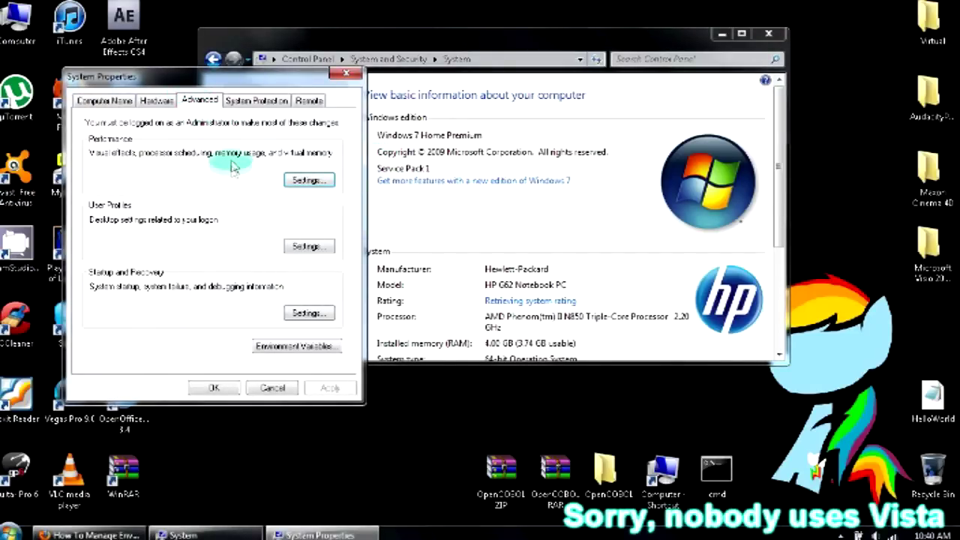
left_click(299, 348)
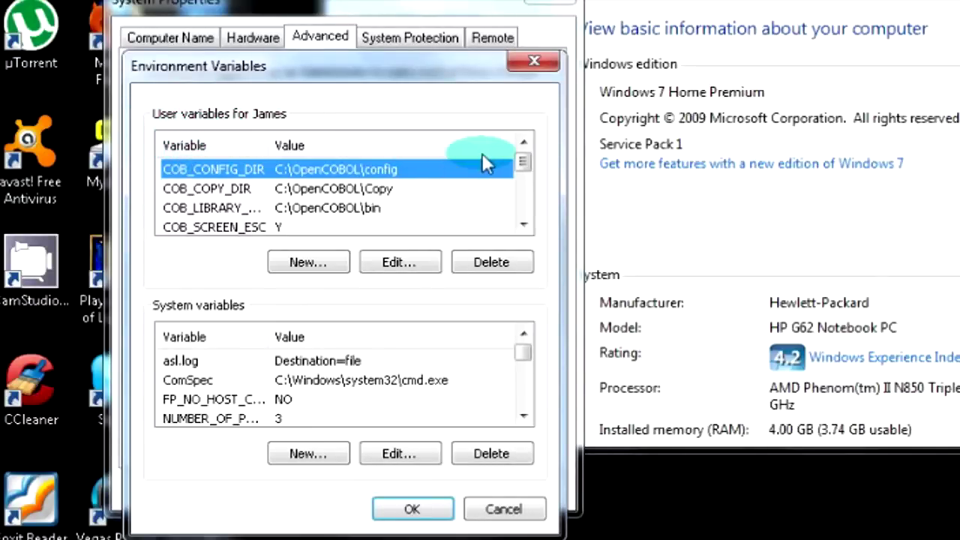
left_click_drag(519, 165, 519, 177)
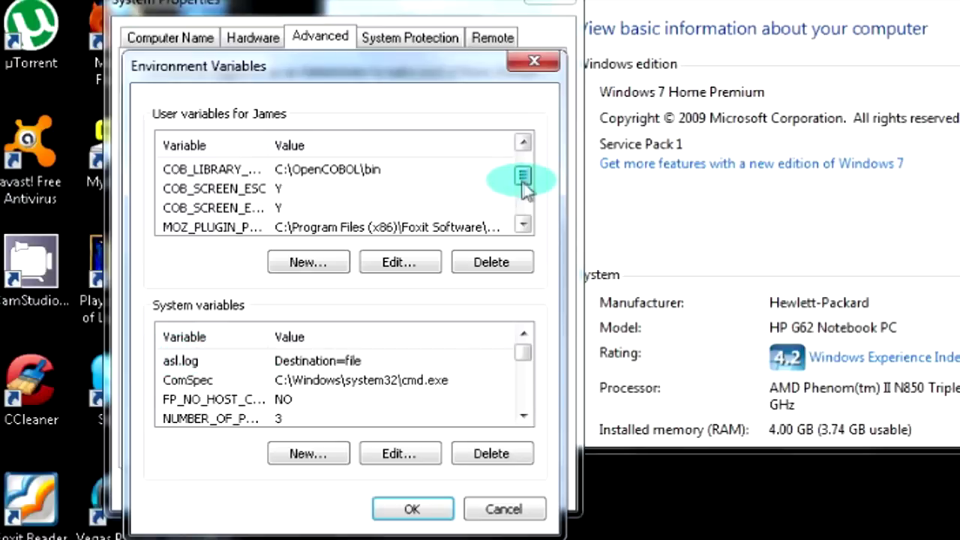
mouse_move(523, 180)
left_mouse_down()
mouse_move(525, 165)
mouse_move(428, 157)
mouse_move(516, 174)
mouse_move(523, 165)
left_mouse_up()
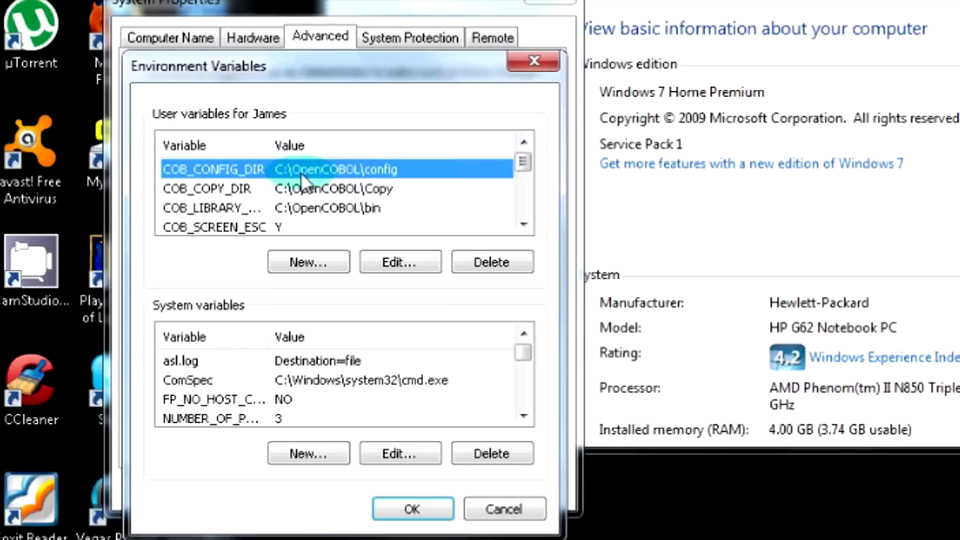
left_click(307, 264)
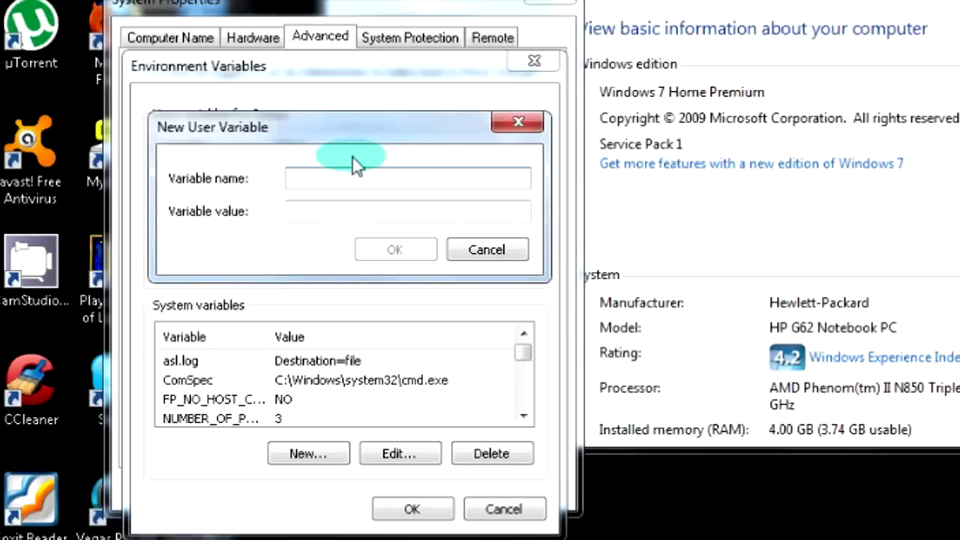
left_click_drag(352, 135, 699, 138)
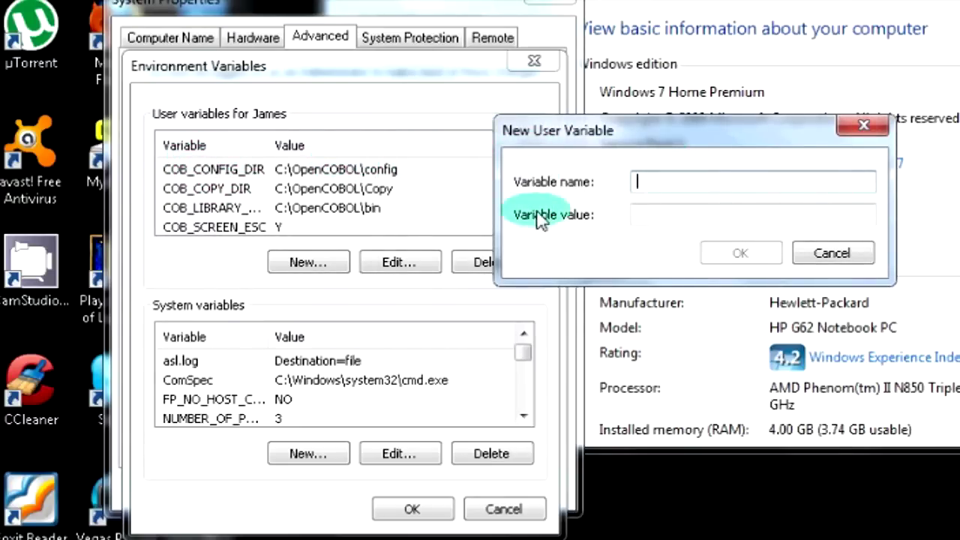
left_click(831, 253)
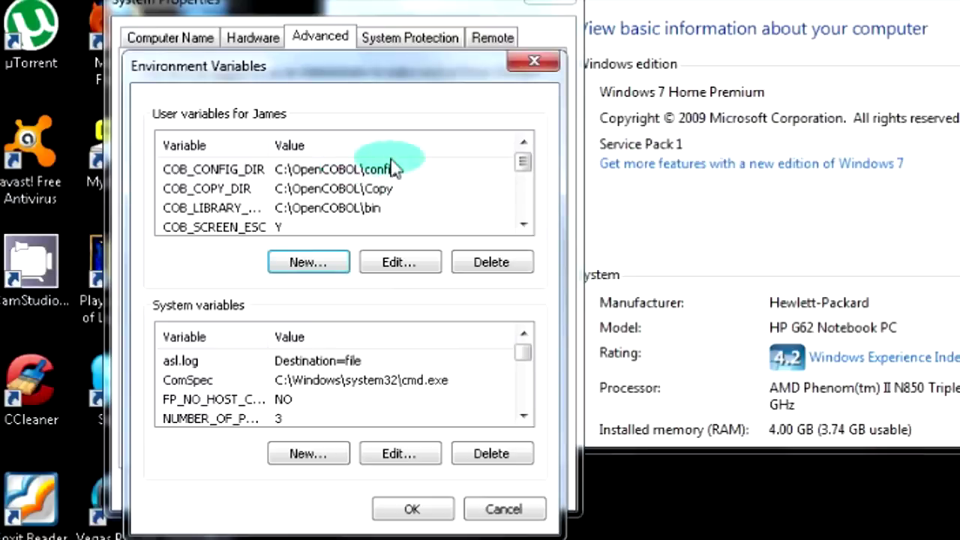
- Inspect the names and values of the COB_CONFIG_DIR, COB_COPY_DIR and COB_LIBRARY_PATH user variables without changing them
double_click(362, 172)
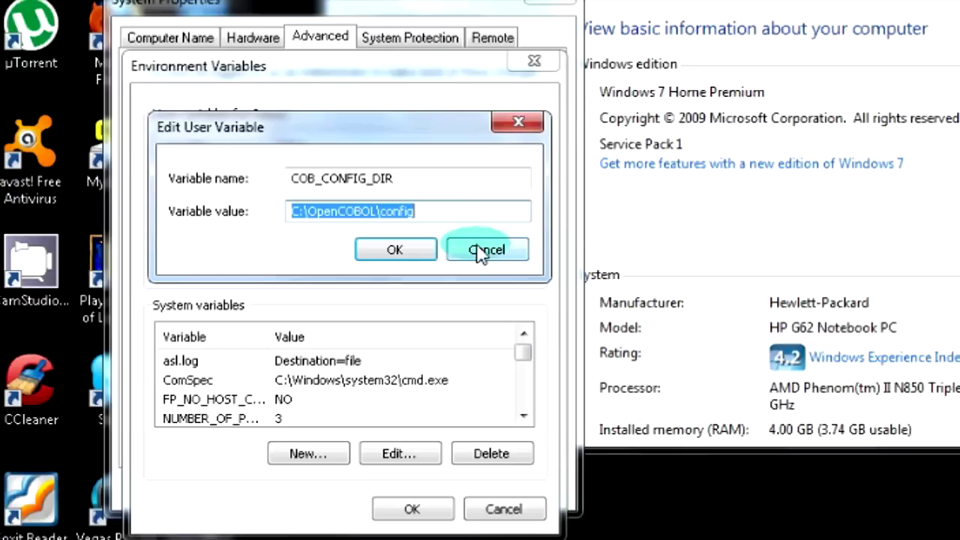
left_click(480, 250)
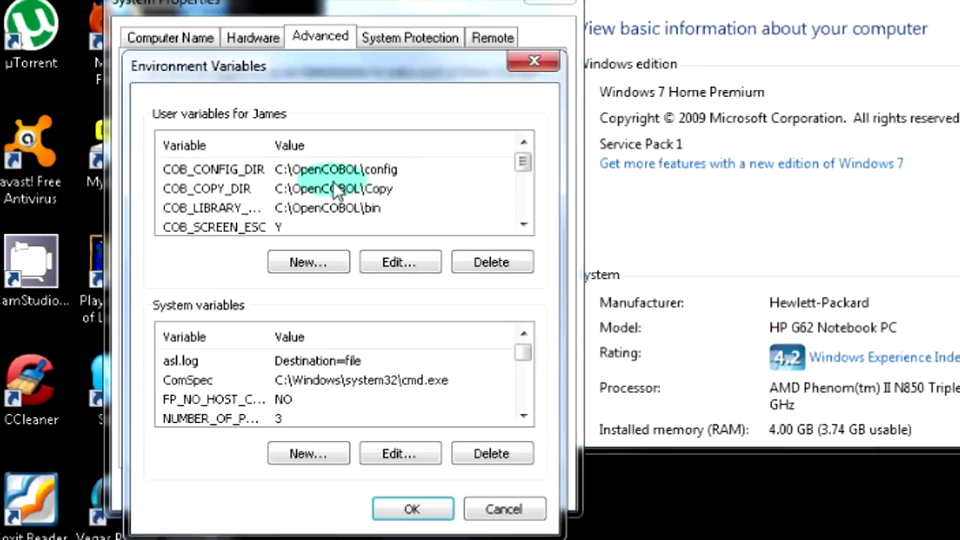
double_click(332, 184)
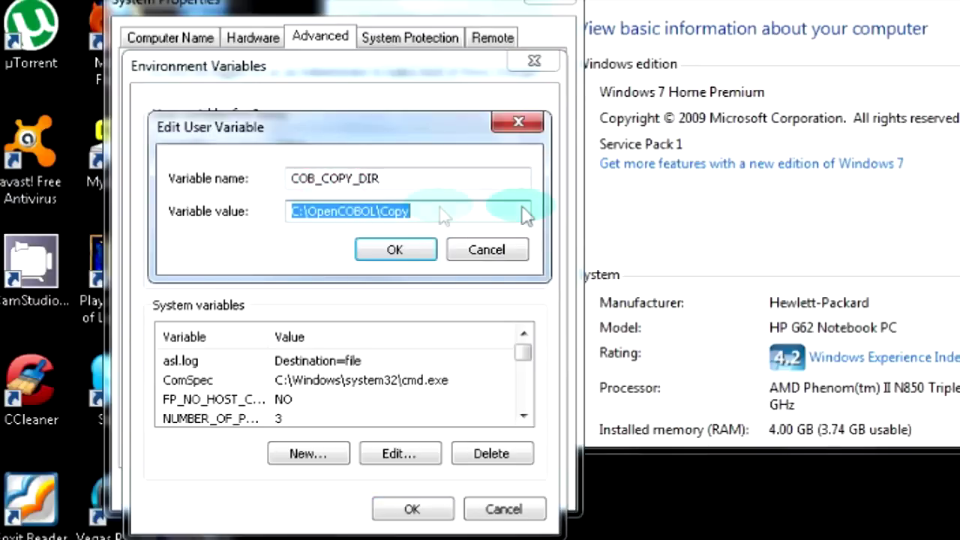
left_click(510, 247)
double_click(345, 210)
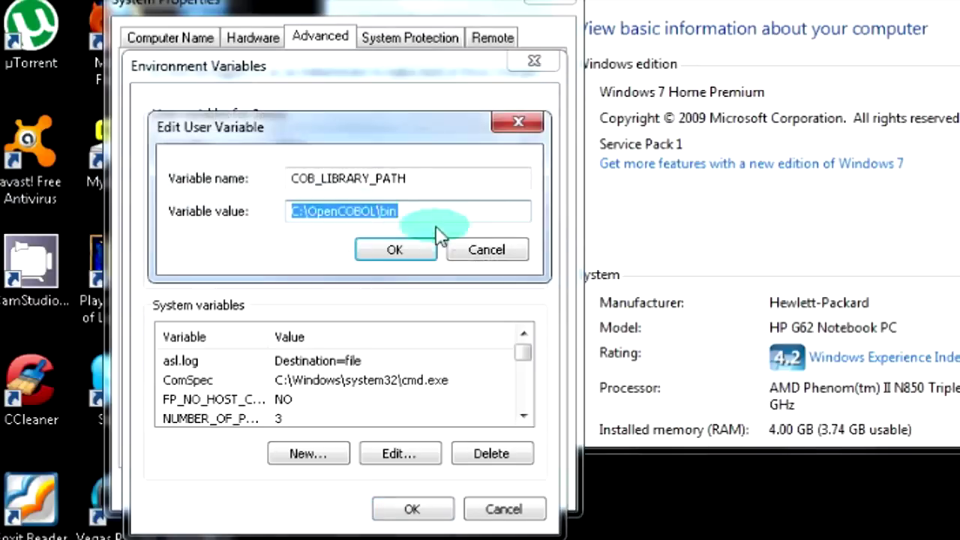
left_click(484, 249)
- Inspect the COB_SCREEN_ESC and COB_SCREEN_EXCEPTIONS user variables, and close all the system settings windows
double_click(476, 226)
left_click(513, 247)
scroll(532, 168, "down", 1)
double_click(474, 221)
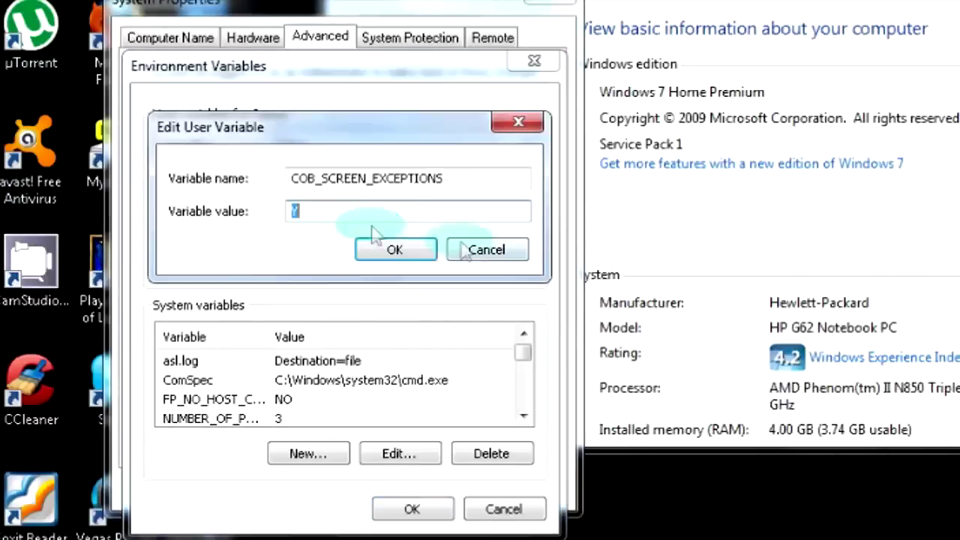
left_click(483, 249)
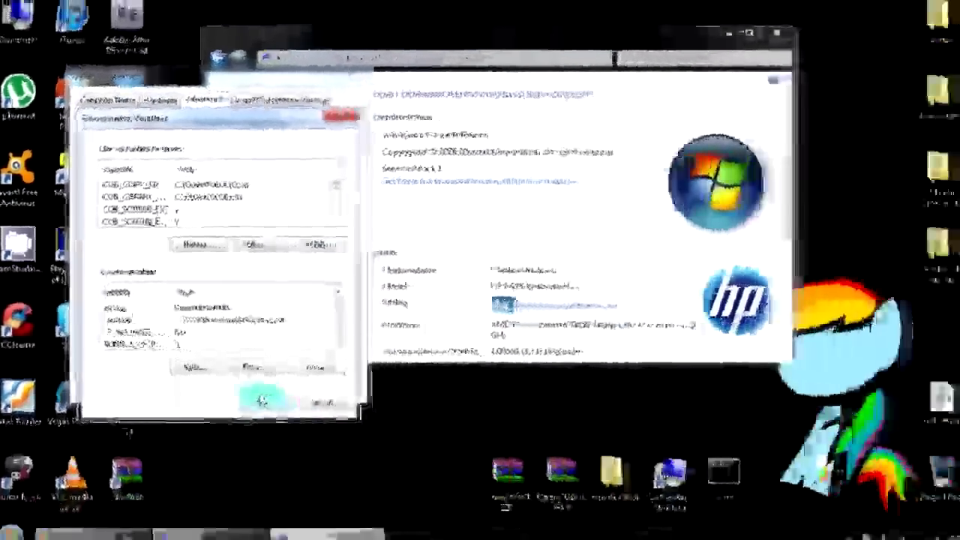
left_click(317, 442)
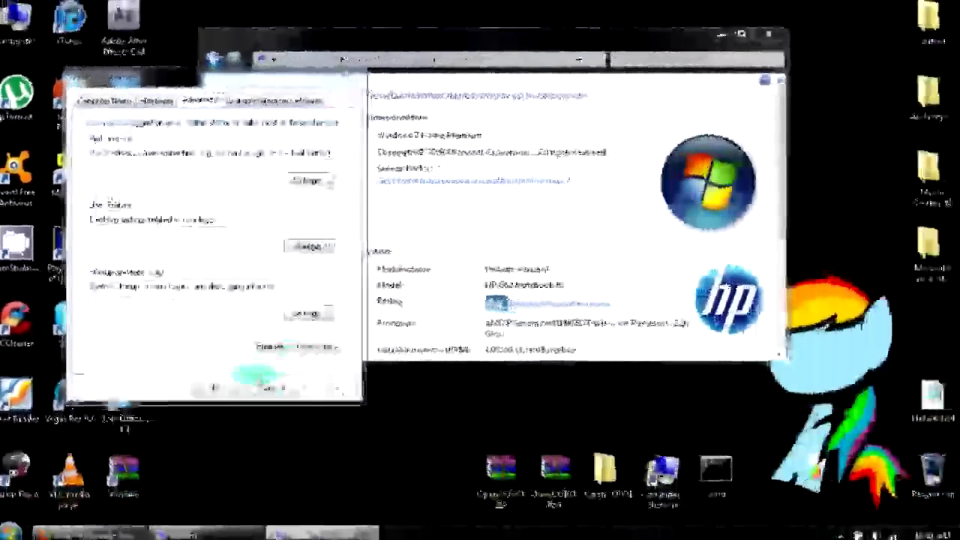
left_click(270, 439)
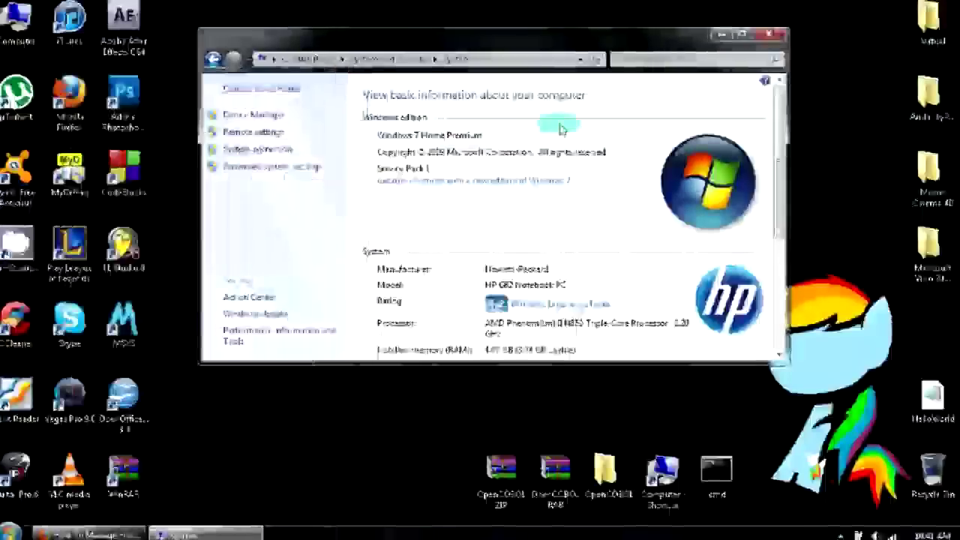
left_click(772, 35)
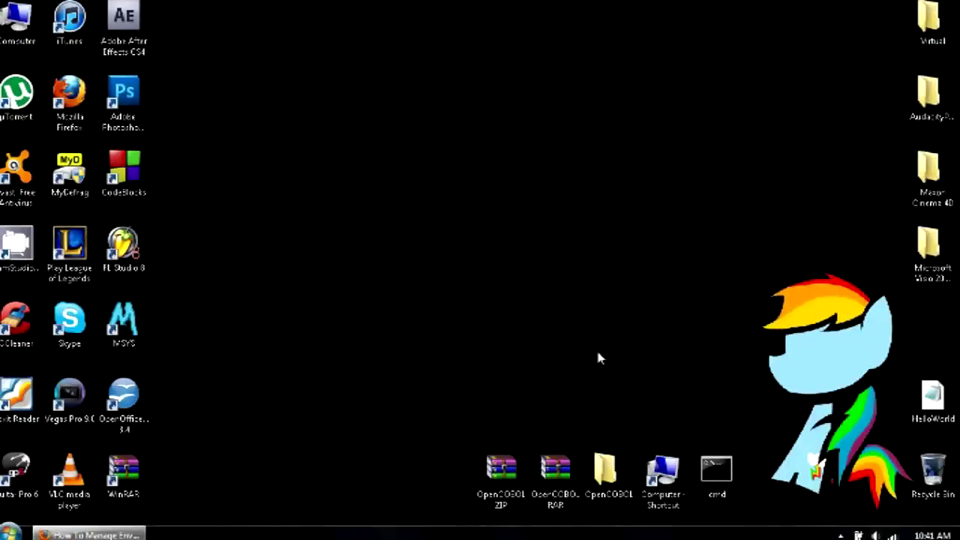
- Run cobc -h in a command prompt to view the compiler's help text from its beginning, and close the prompt
double_click(716, 469)
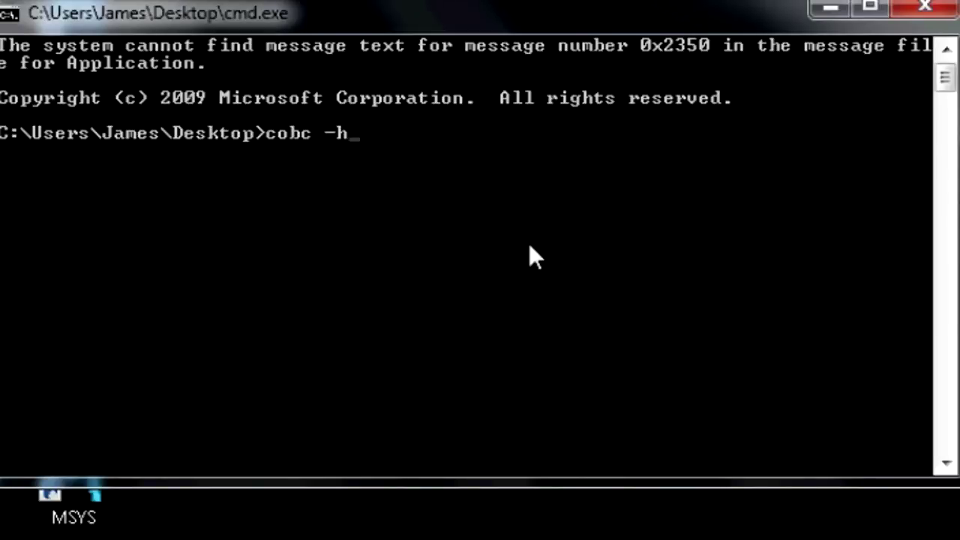
key("Return")
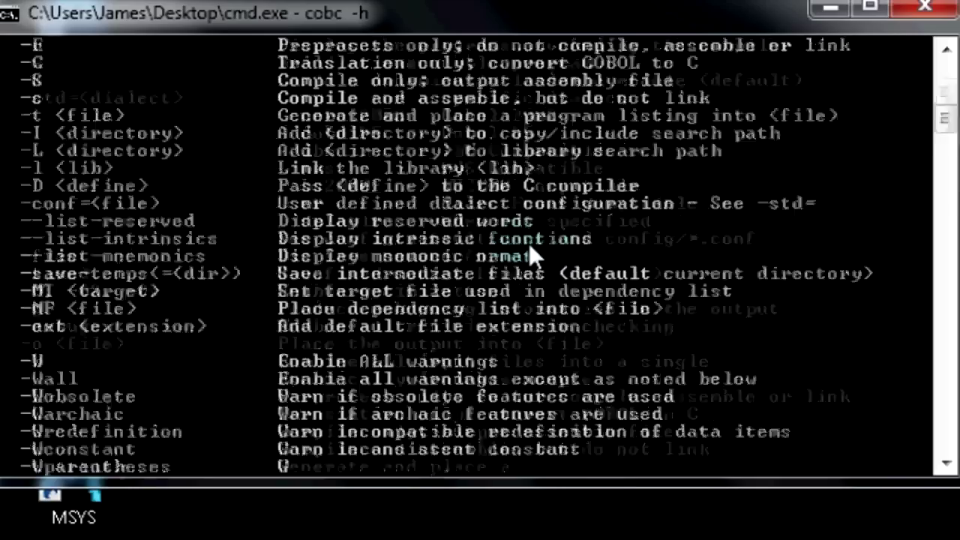
left_click_drag(945, 164, 949, 65)
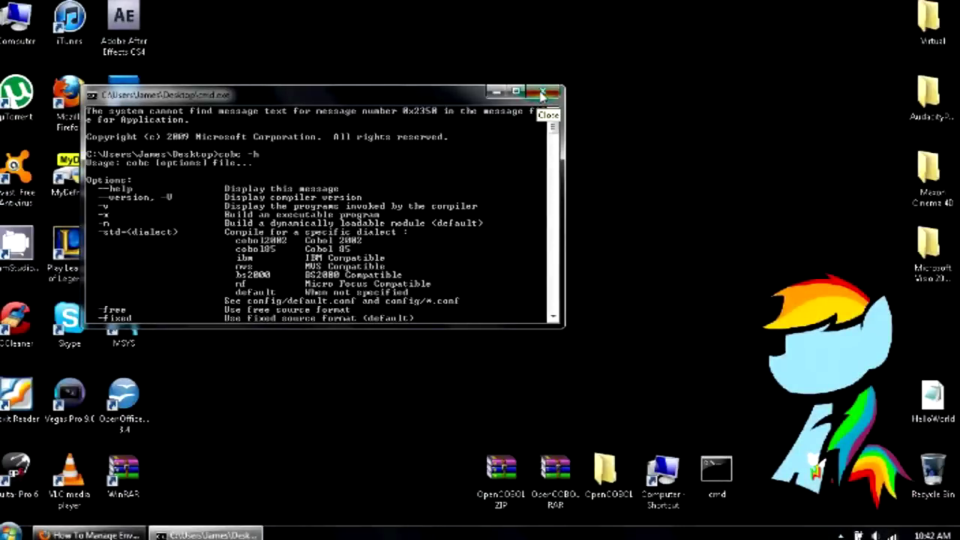
left_click(543, 93)
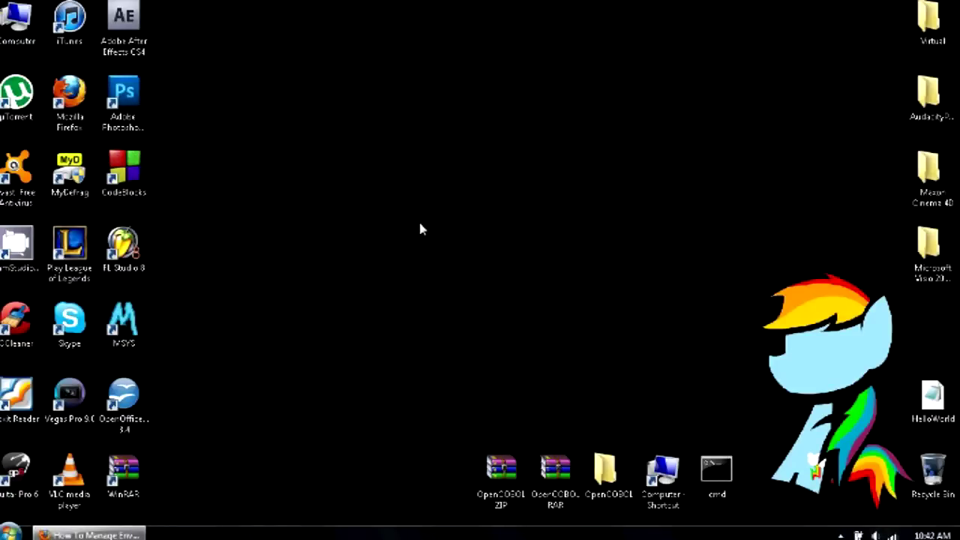
left_click_drag(501, 365, 511, 420)
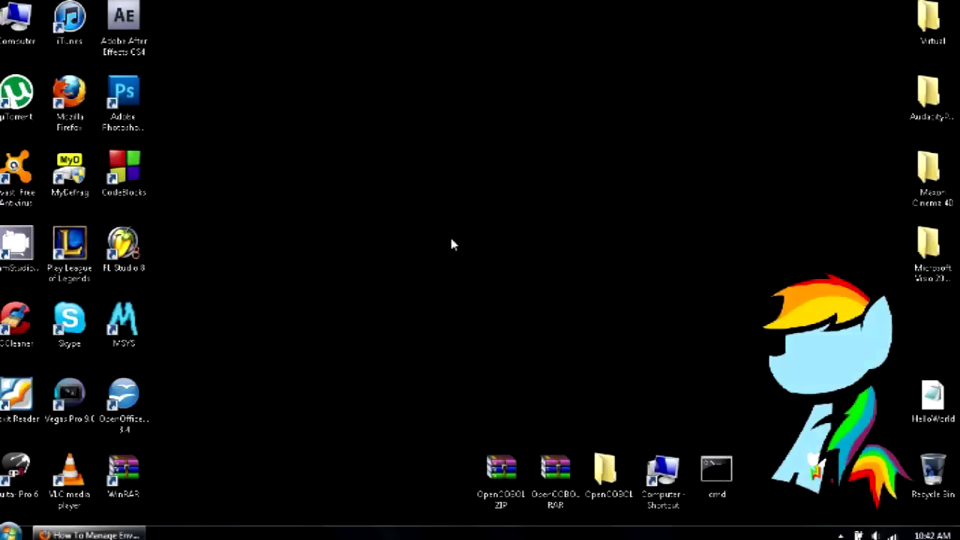